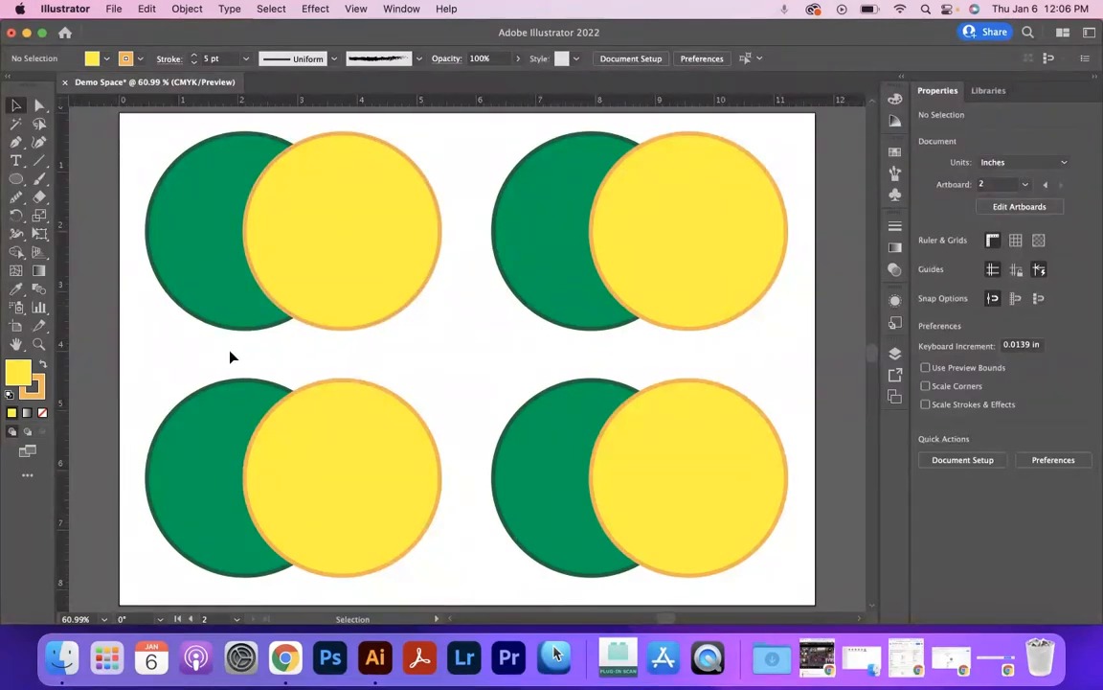
Select the upper-left green and yellow circles and view the full set of Pathfinder options.
{"action": "left_click_drag", "start_coordinate": [218, 353], "coordinate": [367, 262]}
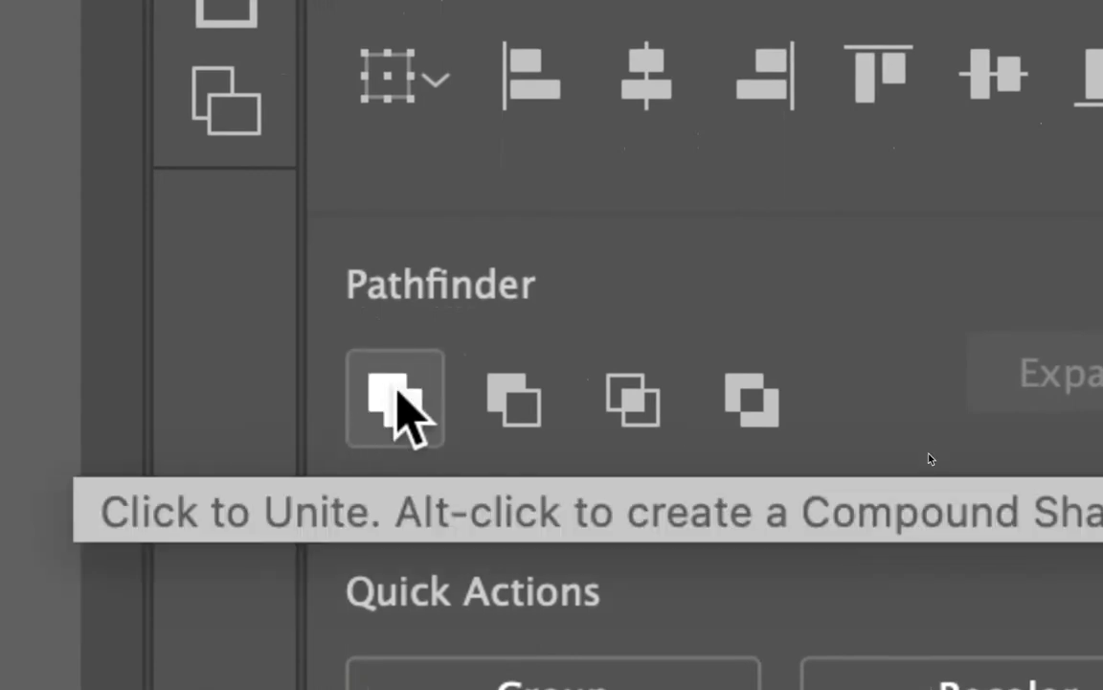
{"action": "left_click", "coordinate": [402, 383]}
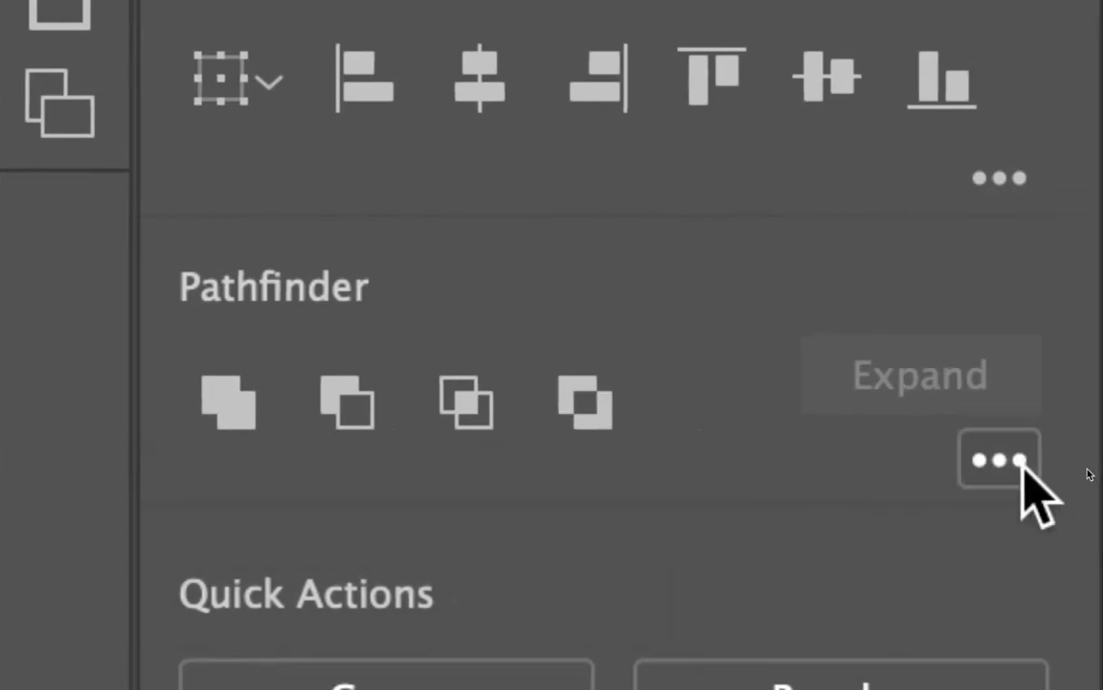
{"action": "left_click", "coordinate": [999, 461]}
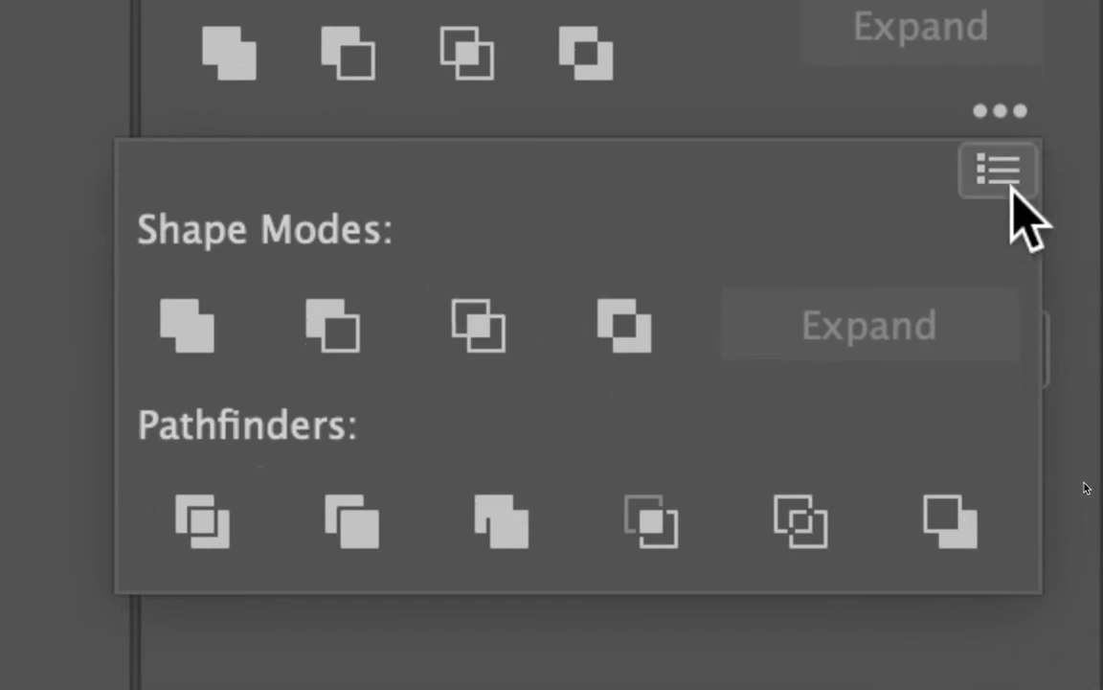
{"action": "left_click", "coordinate": [1002, 123]}
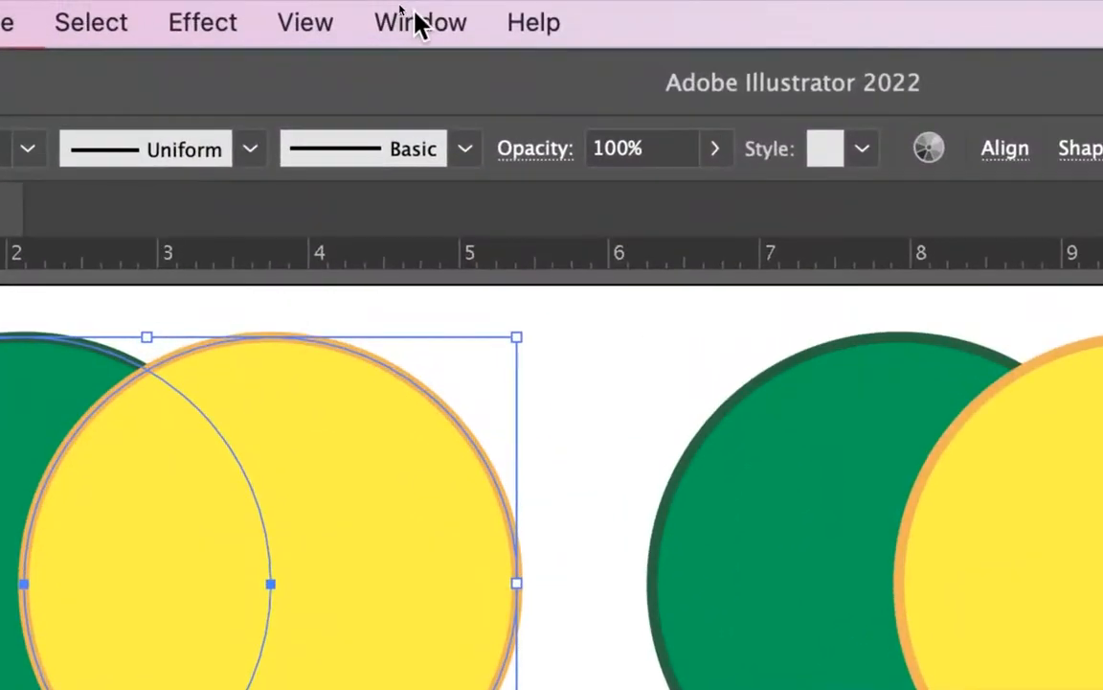
Show the standalone Pathfinder panel to view its shape modes and pathfinders, and dismiss it.
{"action": "left_click", "coordinate": [418, 21]}
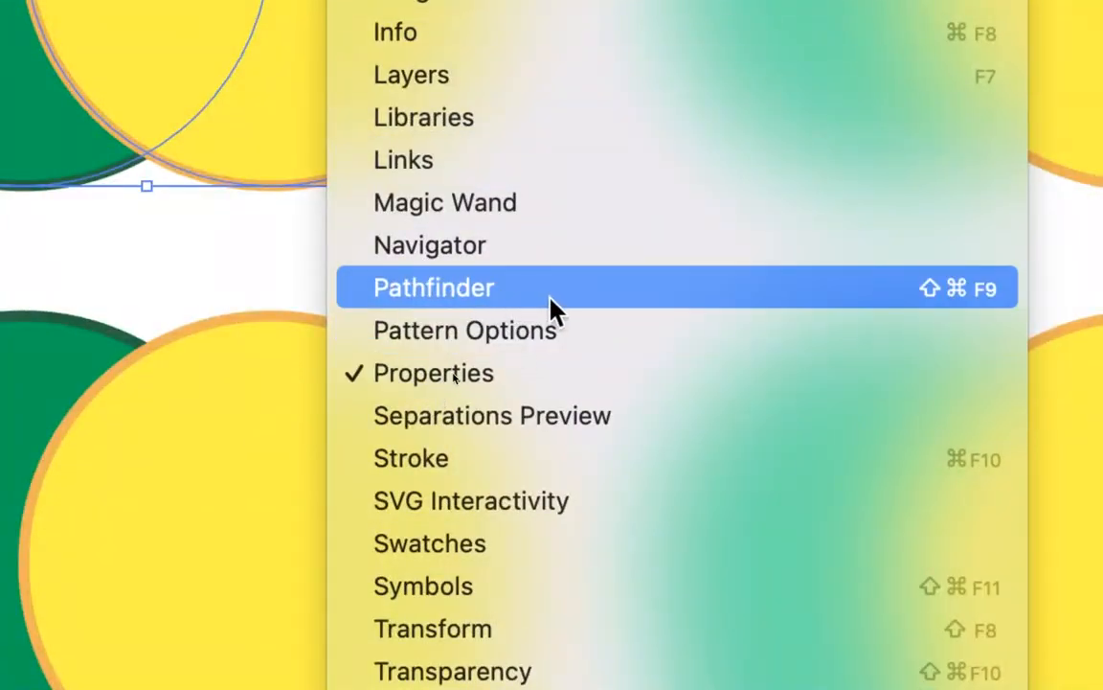
{"action": "left_click", "coordinate": [551, 308]}
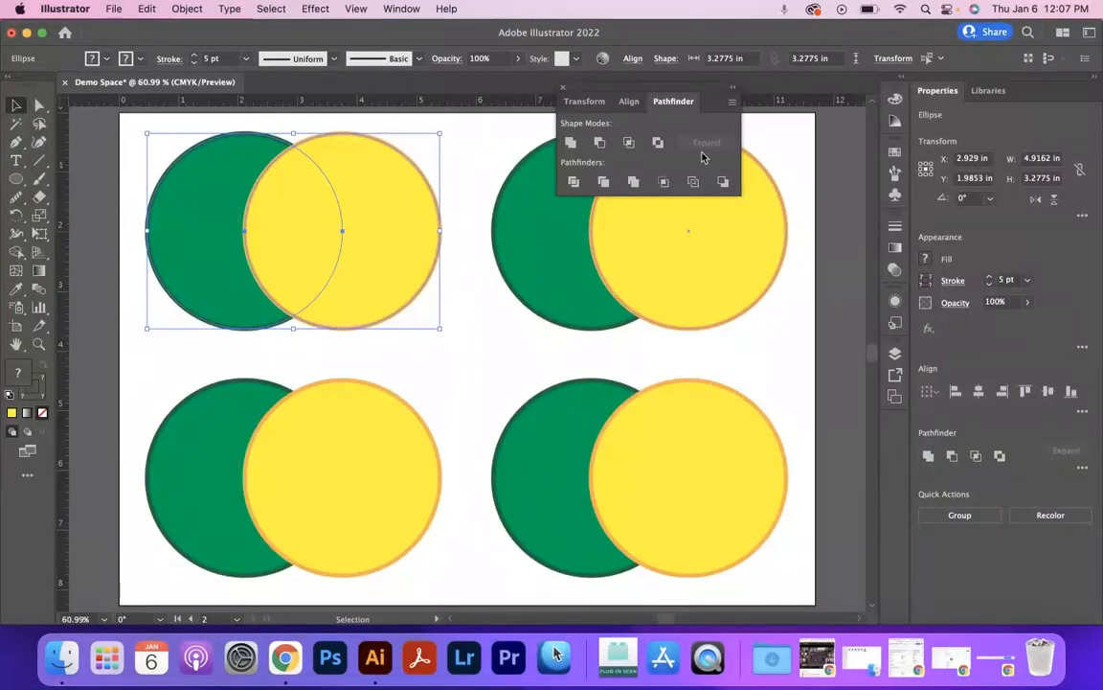
{"action": "left_click", "coordinate": [563, 89]}
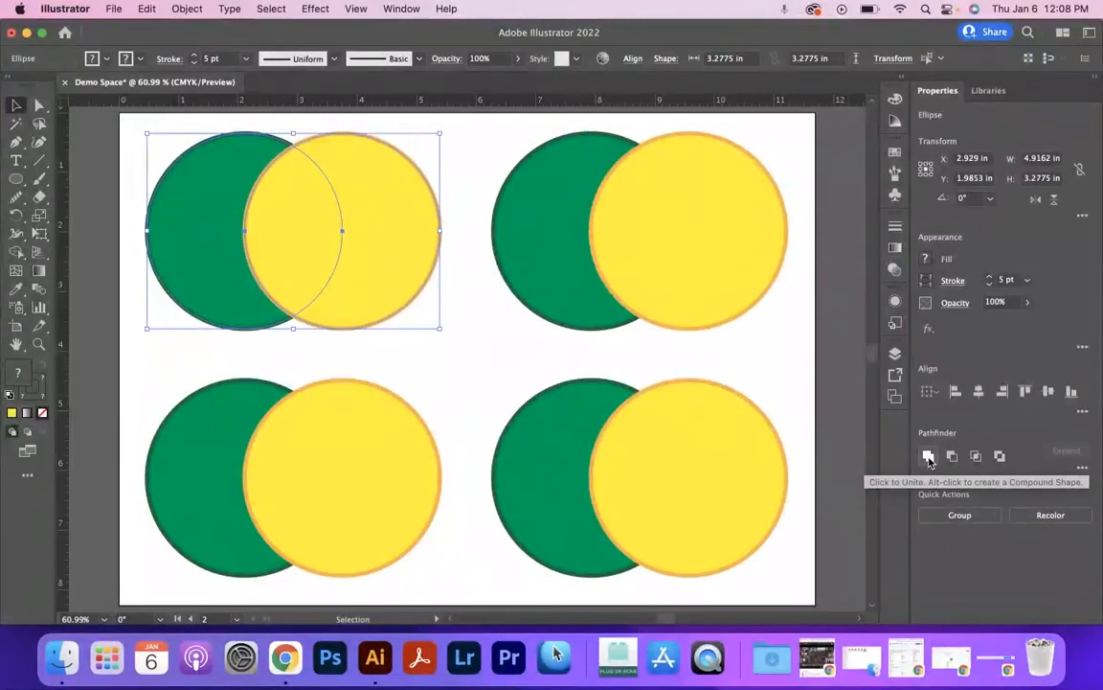
Unite the upper-left circles with the yellow one in front, inspect the combined shape, and undo the union.
{"action": "left_click", "coordinate": [849, 414]}
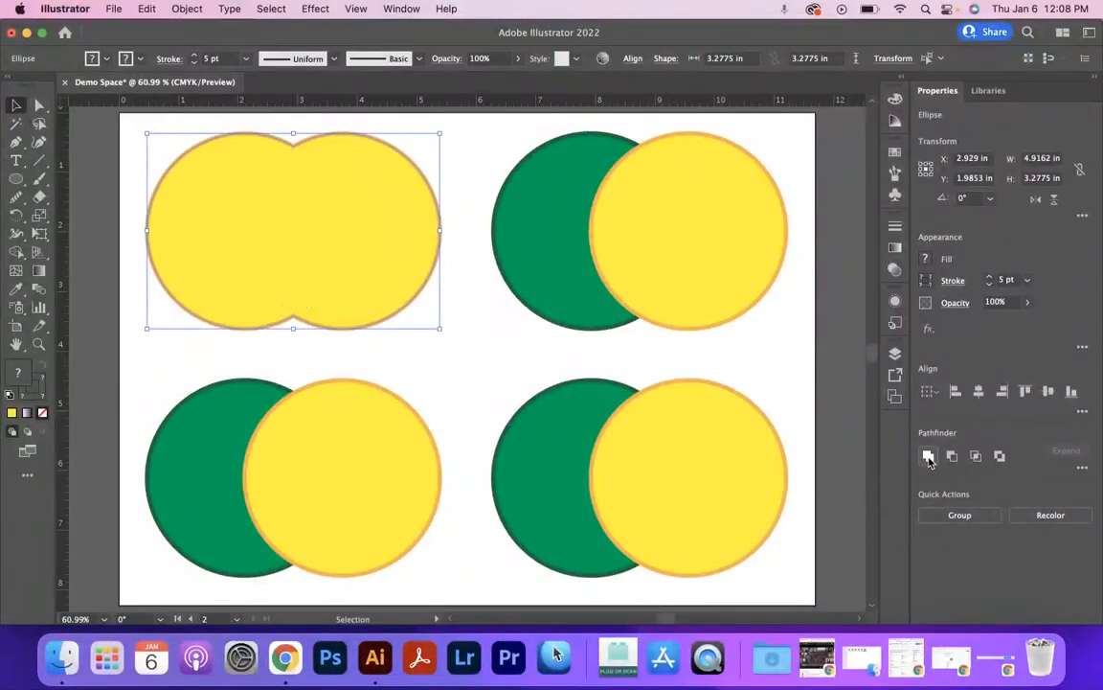
{"action": "left_click", "coordinate": [353, 348]}
{"action": "left_click", "coordinate": [256, 235]}
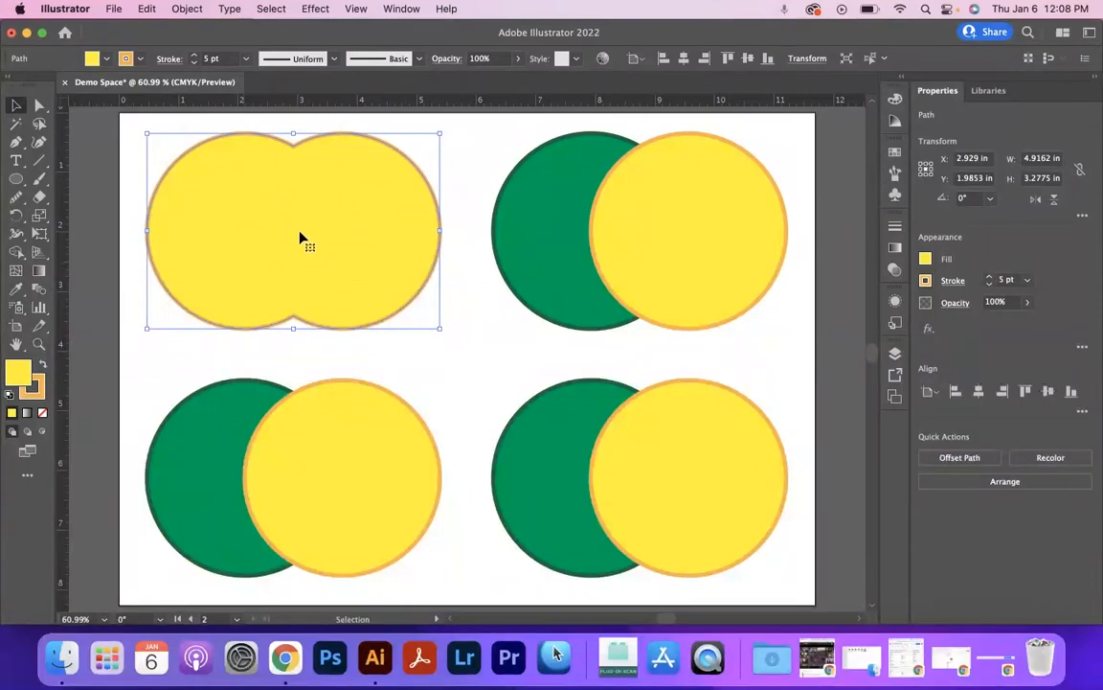
{"action": "key", "text": "super+z"}
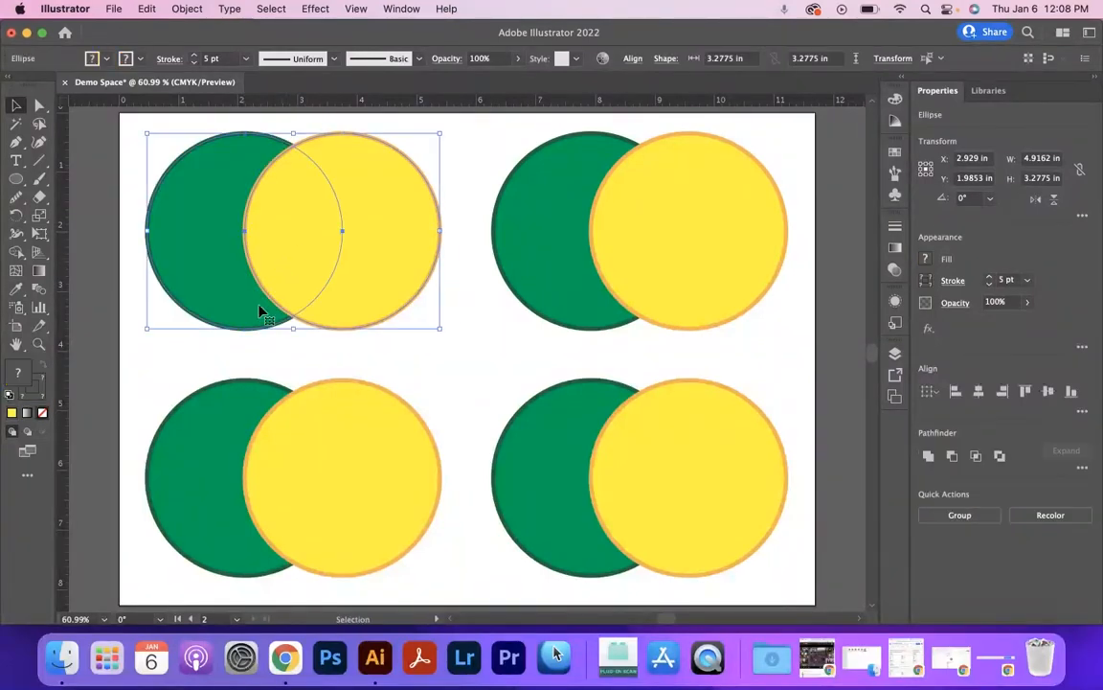
Try moving the yellow circle of the upper-left pair away from the green one, and undo the move.
{"action": "left_click", "coordinate": [492, 315]}
{"action": "left_click", "coordinate": [280, 255]}
{"action": "left_click_drag", "start_coordinate": [365, 238], "coordinate": [442, 286]}
{"action": "key", "text": "super+z"}
{"action": "left_click_drag", "start_coordinate": [129, 228], "coordinate": [417, 268]}
{"action": "left_click", "coordinate": [445, 309]}
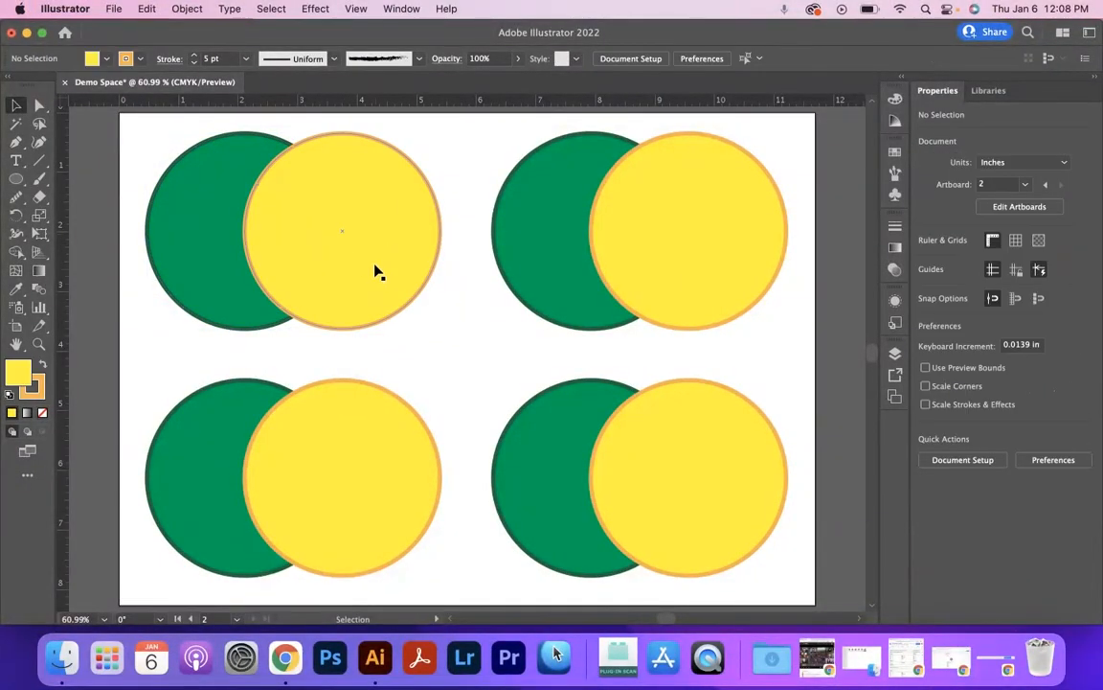
Send the yellow circle of the upper-left pair to the back, behind the green circle.
{"action": "left_click", "coordinate": [365, 247]}
{"action": "right_click", "coordinate": [364, 249]}
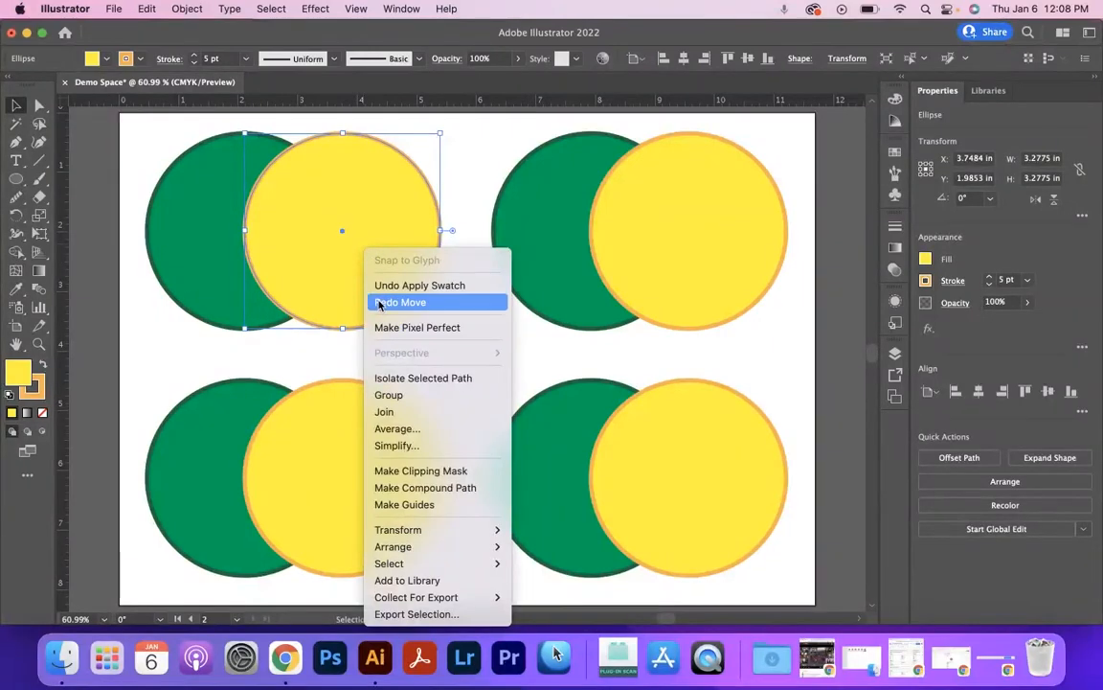
{"action": "mouse_move", "coordinate": [450, 547]}
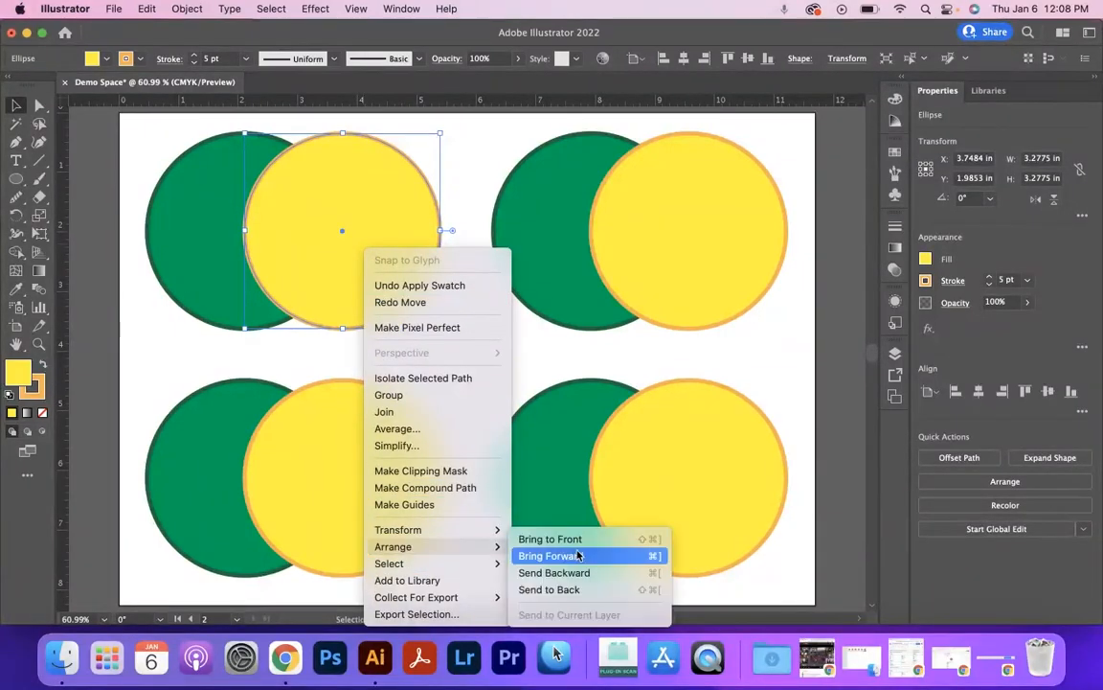
{"action": "left_click", "coordinate": [565, 590]}
Unite the upper-left green and yellow circles into one green shape.
{"action": "left_click", "coordinate": [143, 171]}
{"action": "left_click_drag", "start_coordinate": [144, 170], "coordinate": [411, 266]}
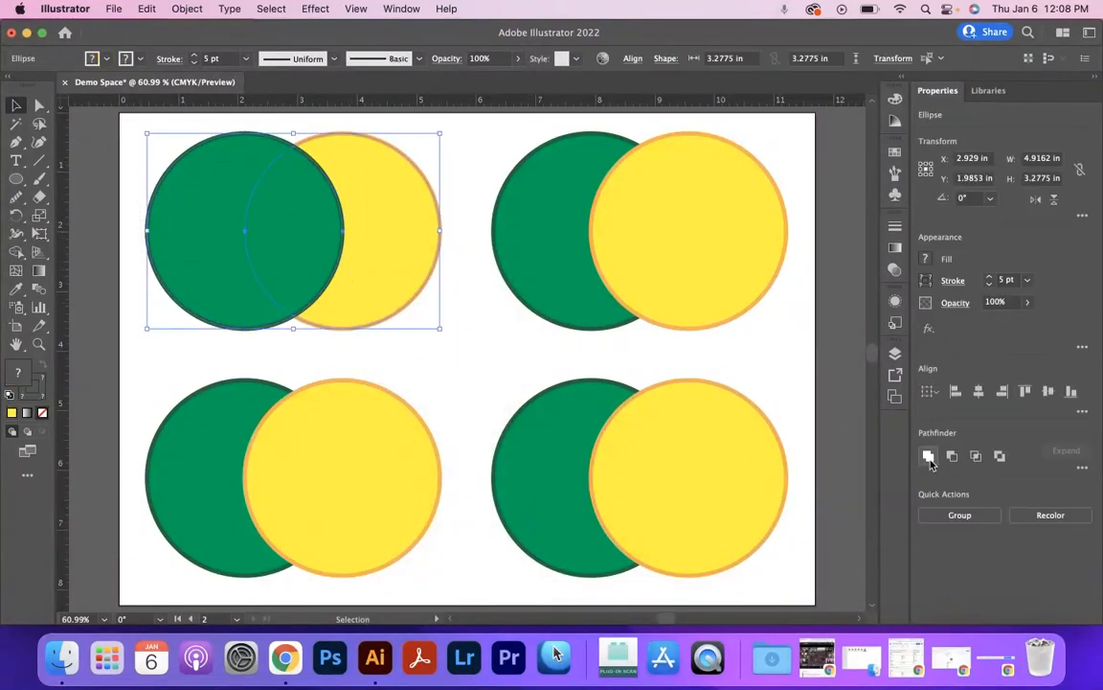
{"action": "left_click", "coordinate": [931, 457]}
{"action": "left_click", "coordinate": [310, 343]}
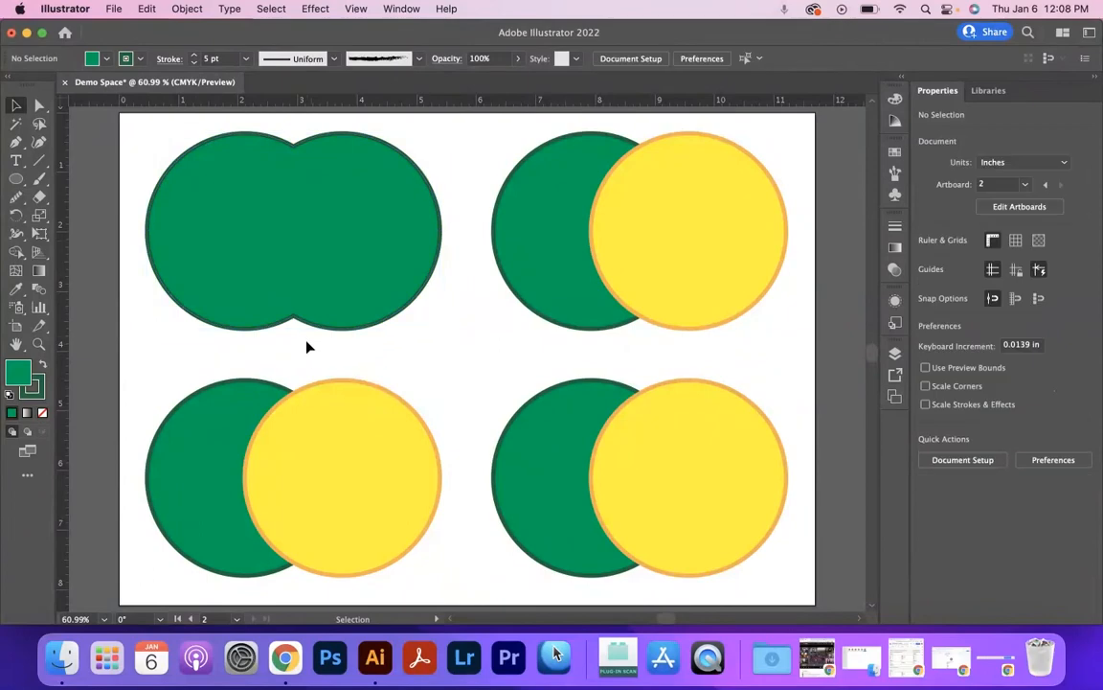
{"action": "left_click", "coordinate": [270, 243]}
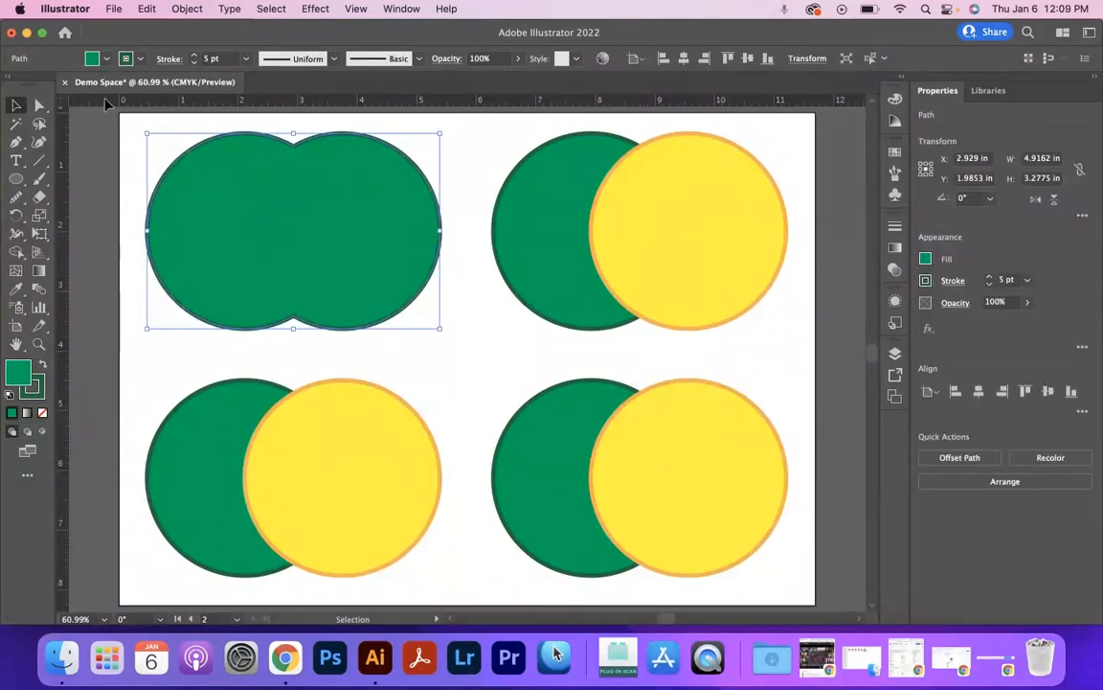
{"action": "left_click", "coordinate": [459, 271]}
Use Minus Front on the upper-right pair to cut the yellow circle out of the green one.
{"action": "left_click_drag", "start_coordinate": [472, 235], "coordinate": [788, 315]}
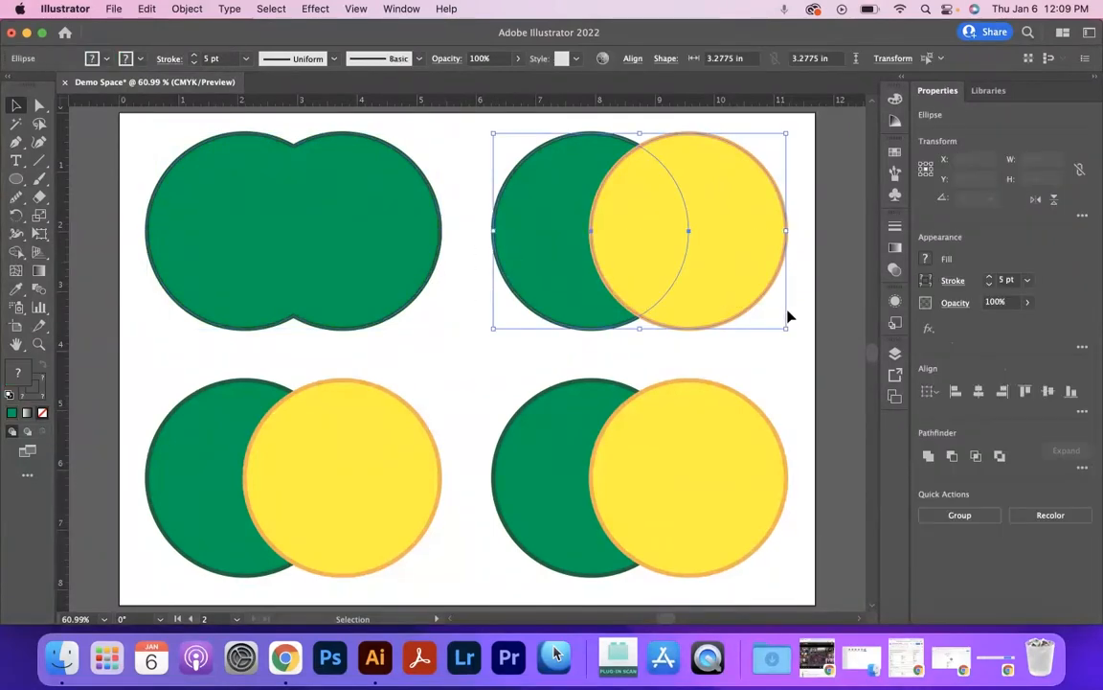
{"action": "left_click", "coordinate": [950, 457]}
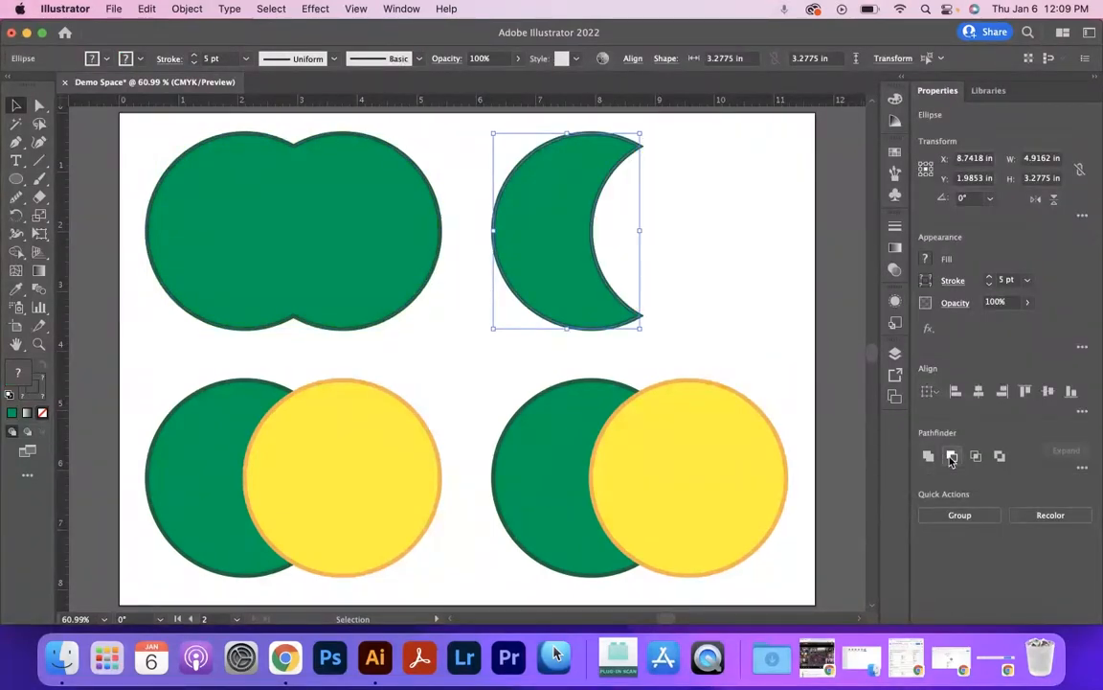
{"action": "left_click", "coordinate": [685, 241]}
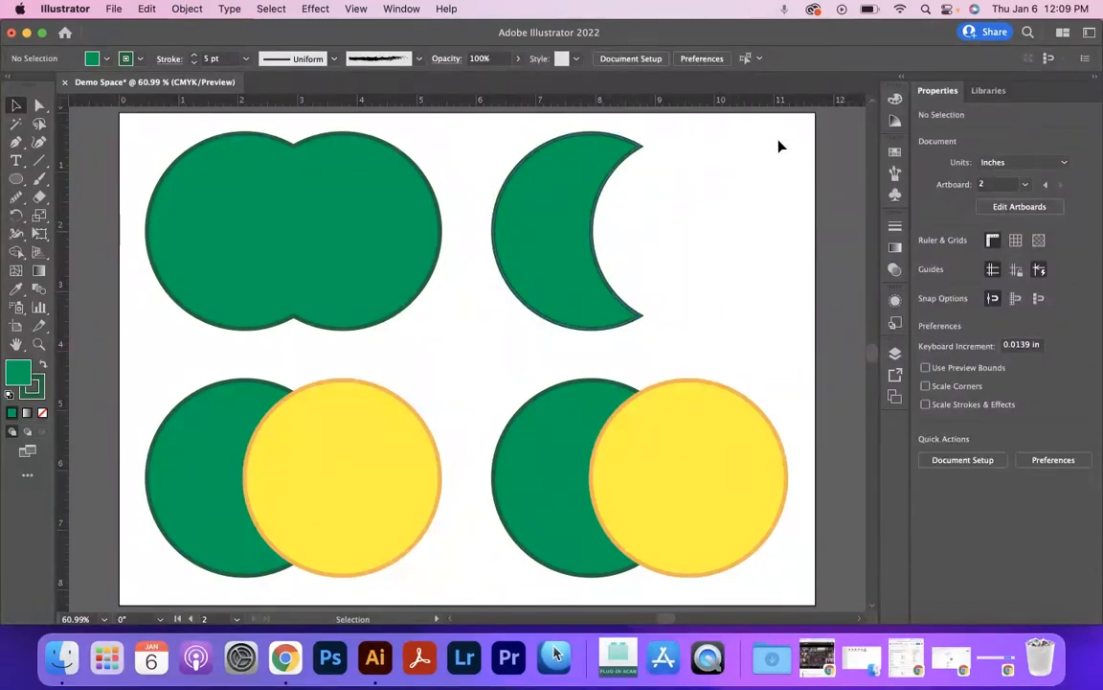
{"action": "left_click", "coordinate": [583, 206]}
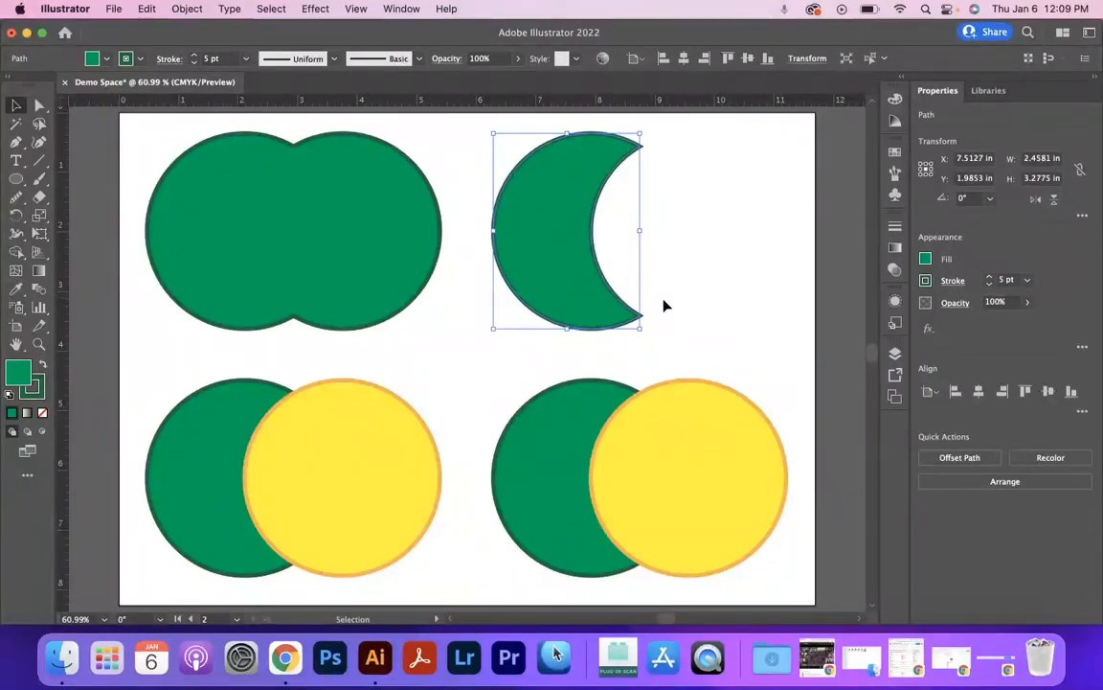
{"action": "left_click", "coordinate": [667, 229]}
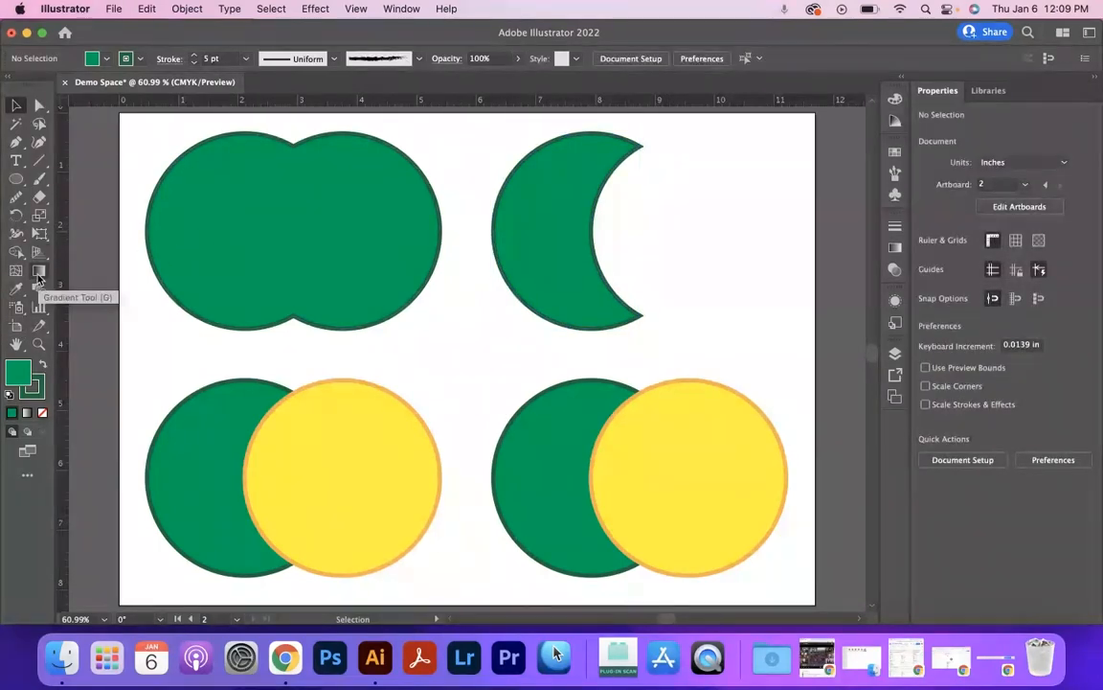
Draw three small circles inside the green crescent, two side by side and one about 0.61 in wide below them.
{"action": "key", "text": "l"}
{"action": "mouse_move", "coordinate": [515, 186]}
{"action": "left_mouse_down"}
{"action": "mouse_move", "coordinate": [547, 216]}
{"action": "mouse_move", "coordinate": [582, 192]}
{"action": "mouse_move", "coordinate": [556, 219]}
{"action": "mouse_move", "coordinate": [570, 280]}
{"action": "left_mouse_up"}
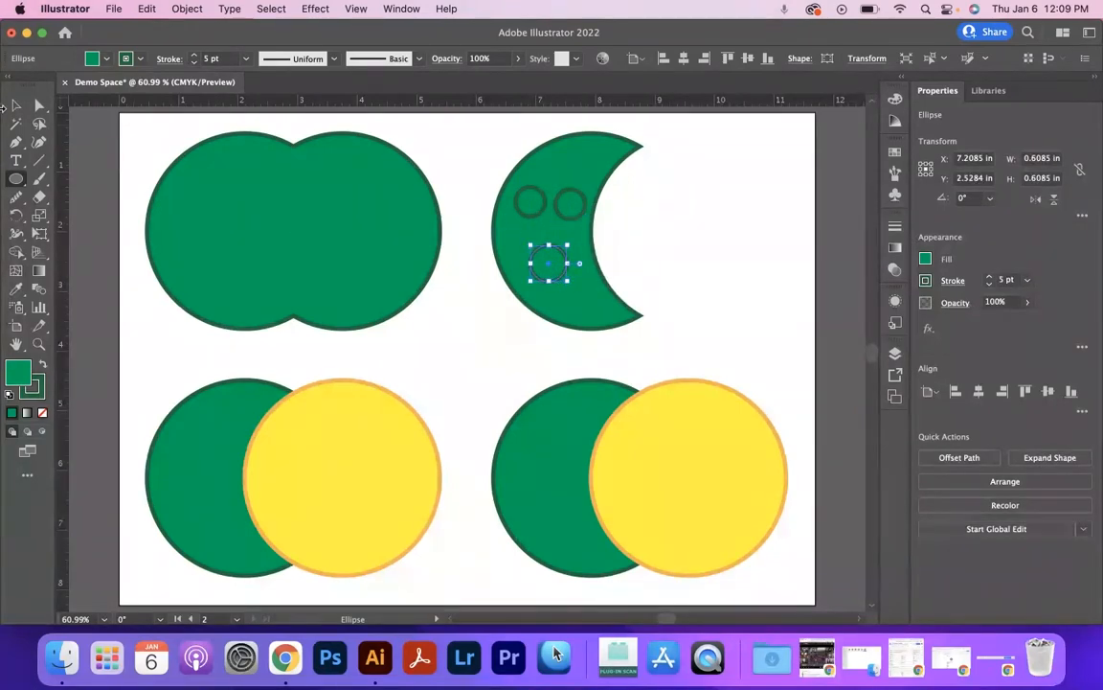
{"action": "left_click", "coordinate": [18, 107]}
Punch the three small circles out of the green crescent with Minus Front, and shift the crescent slightly right and down.
{"action": "left_click_drag", "start_coordinate": [465, 171], "coordinate": [661, 322]}
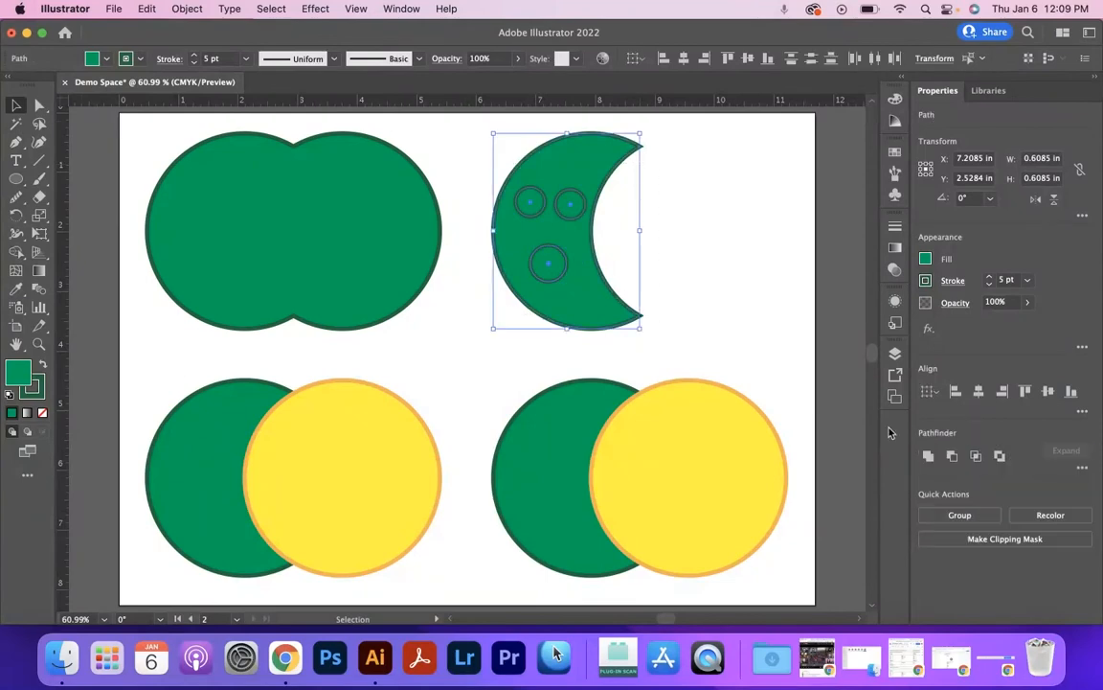
{"action": "left_click", "coordinate": [960, 459]}
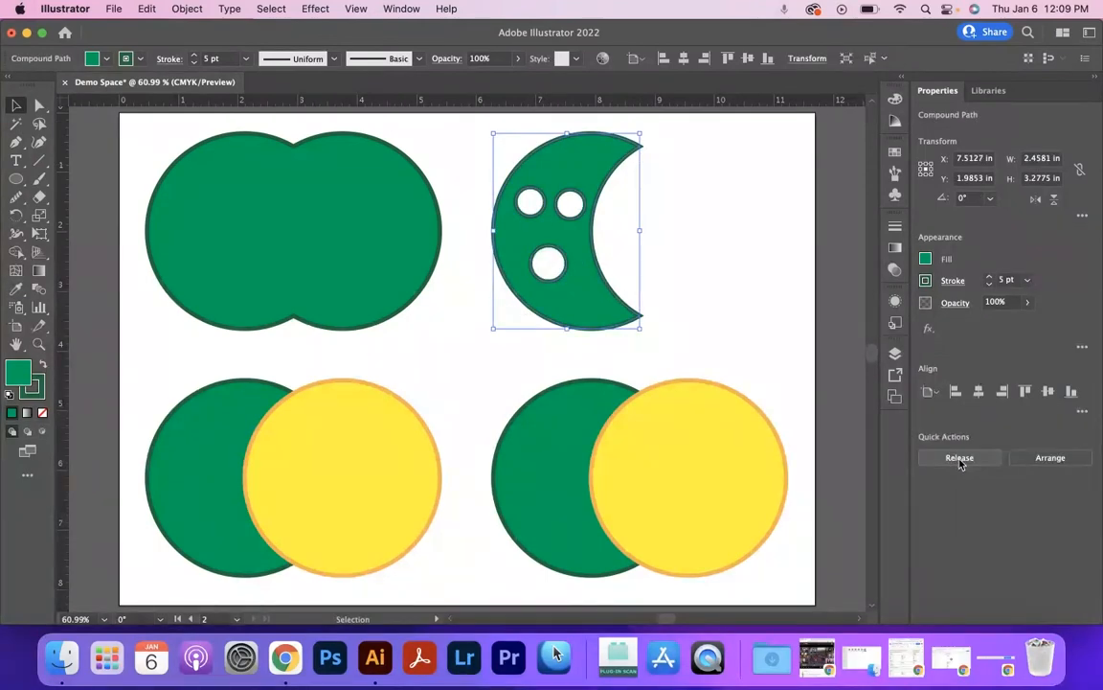
{"action": "left_click", "coordinate": [714, 217]}
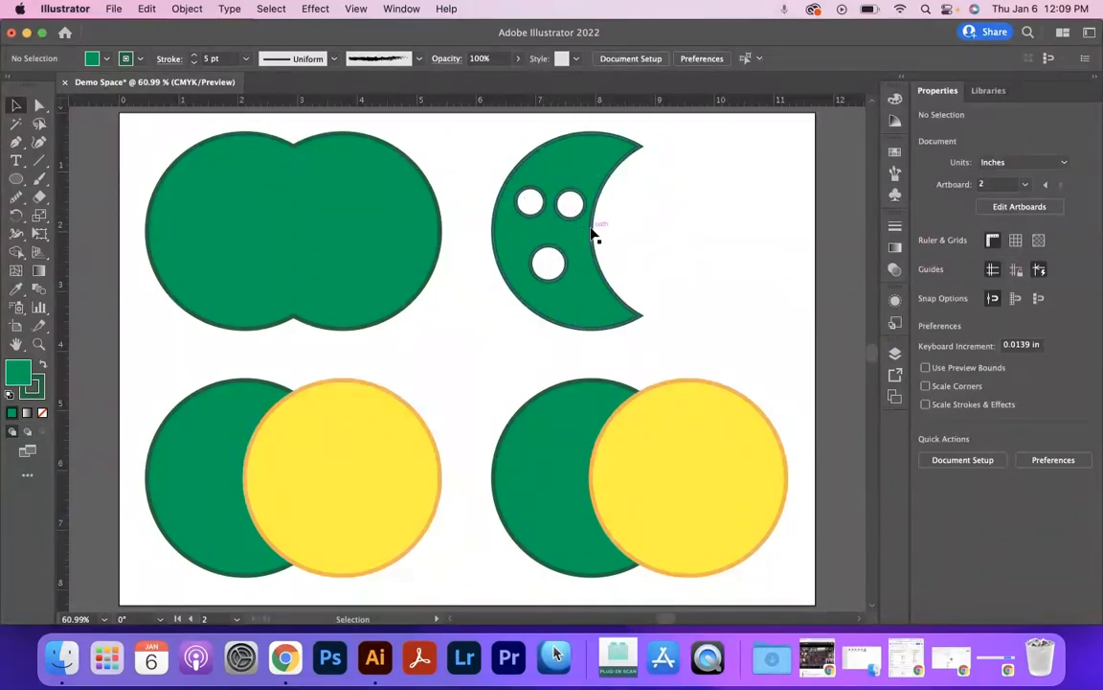
{"action": "mouse_move", "coordinate": [584, 255]}
{"action": "left_mouse_down"}
{"action": "mouse_move", "coordinate": [738, 449]}
{"action": "mouse_move", "coordinate": [723, 498]}
{"action": "mouse_move", "coordinate": [778, 456]}
{"action": "mouse_move", "coordinate": [766, 460]}
{"action": "mouse_move", "coordinate": [543, 185]}
{"action": "mouse_move", "coordinate": [594, 264]}
{"action": "left_mouse_up"}
Intersect the lower-left green and yellow circles so only their overlap is kept.
{"action": "left_click_drag", "start_coordinate": [257, 371], "coordinate": [378, 488]}
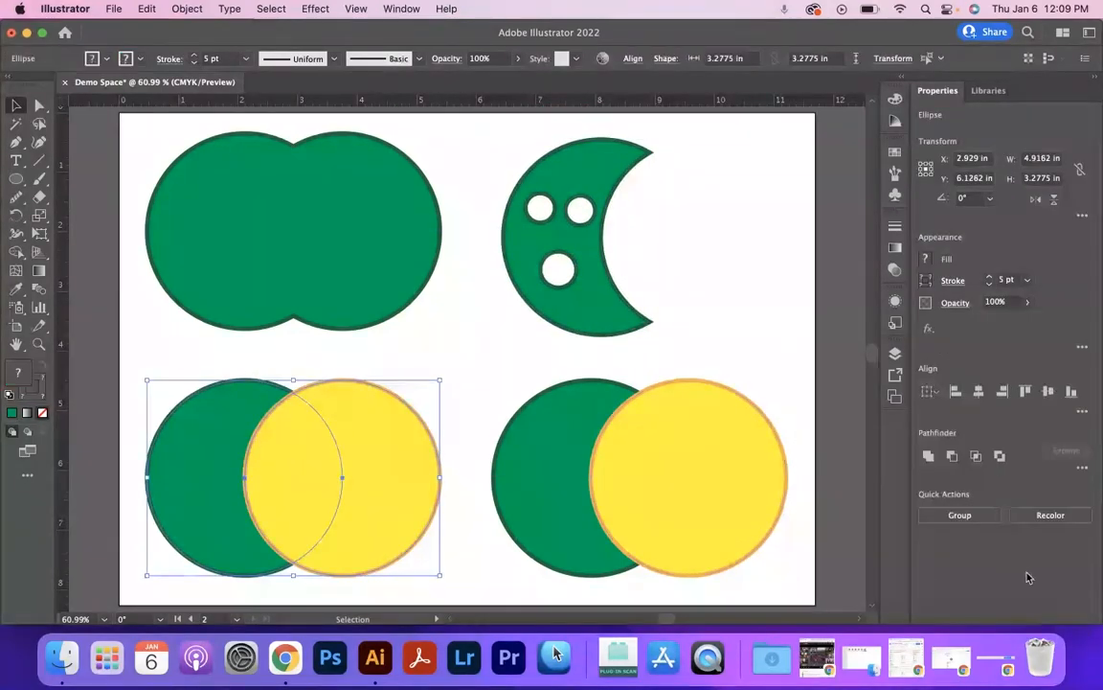
{"action": "left_click", "coordinate": [976, 457]}
{"action": "left_click", "coordinate": [418, 465]}
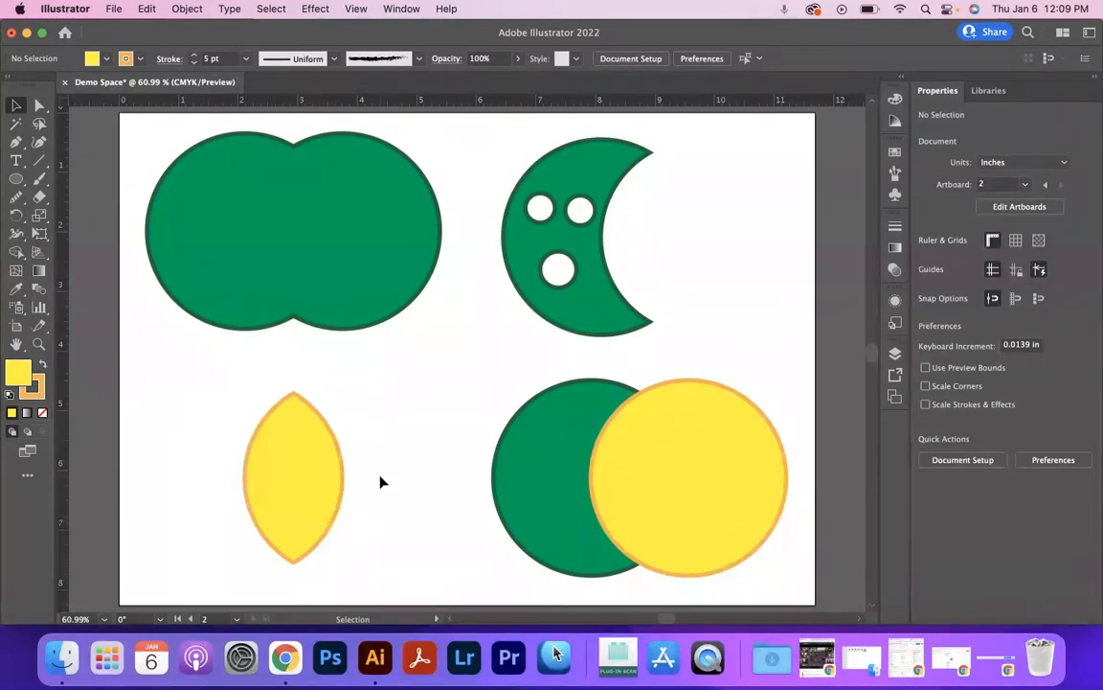
Exclude the overlap of the lower-right green and yellow circles, and select the resulting group.
{"action": "left_click_drag", "start_coordinate": [811, 379], "coordinate": [565, 560]}
{"action": "left_click", "coordinate": [1001, 458]}
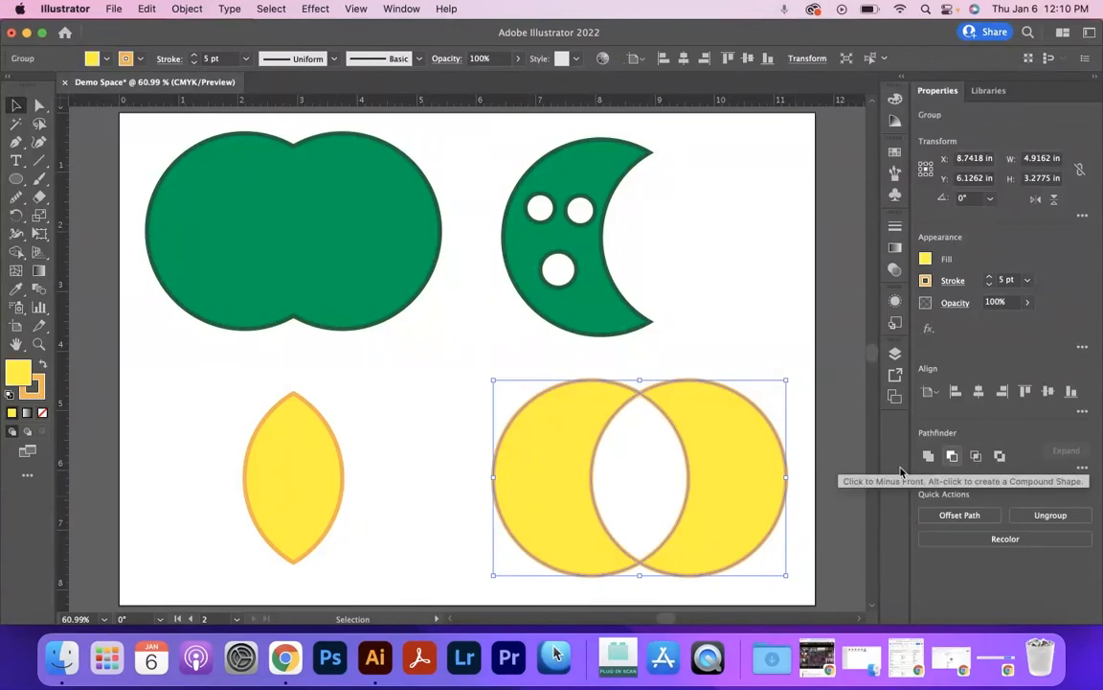
{"action": "left_click", "coordinate": [755, 375]}
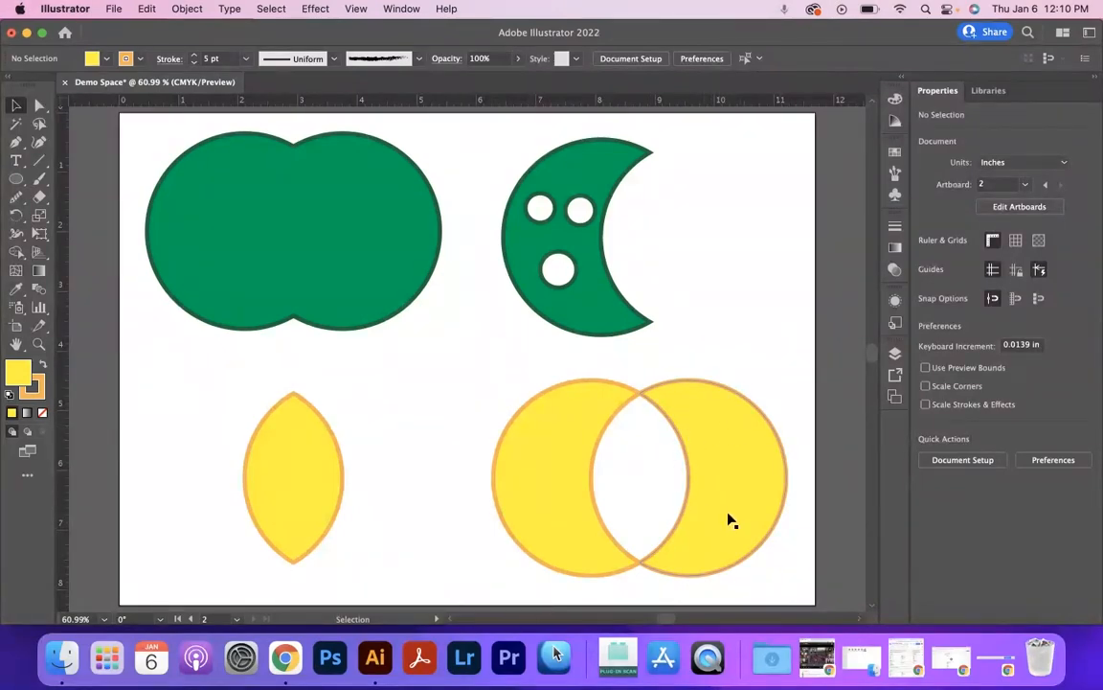
{"action": "mouse_move", "coordinate": [733, 473]}
{"action": "left_mouse_down"}
{"action": "mouse_move", "coordinate": [766, 475]}
{"action": "mouse_move", "coordinate": [720, 477]}
{"action": "mouse_move", "coordinate": [734, 474]}
{"action": "left_mouse_up"}
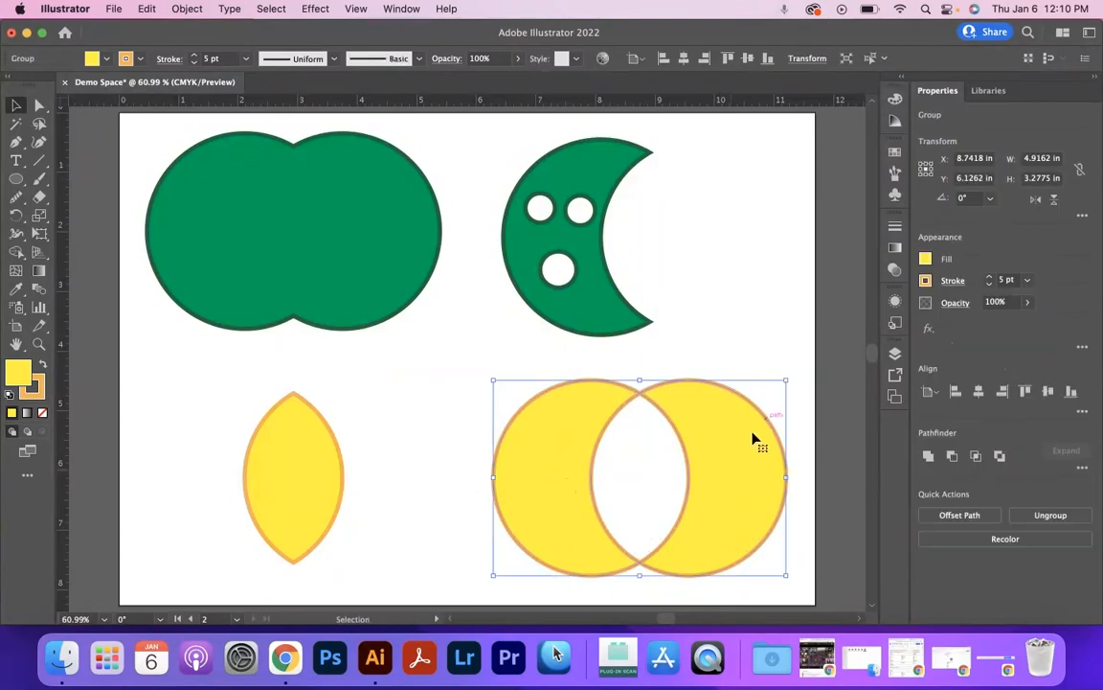
{"action": "left_click", "coordinate": [618, 509]}
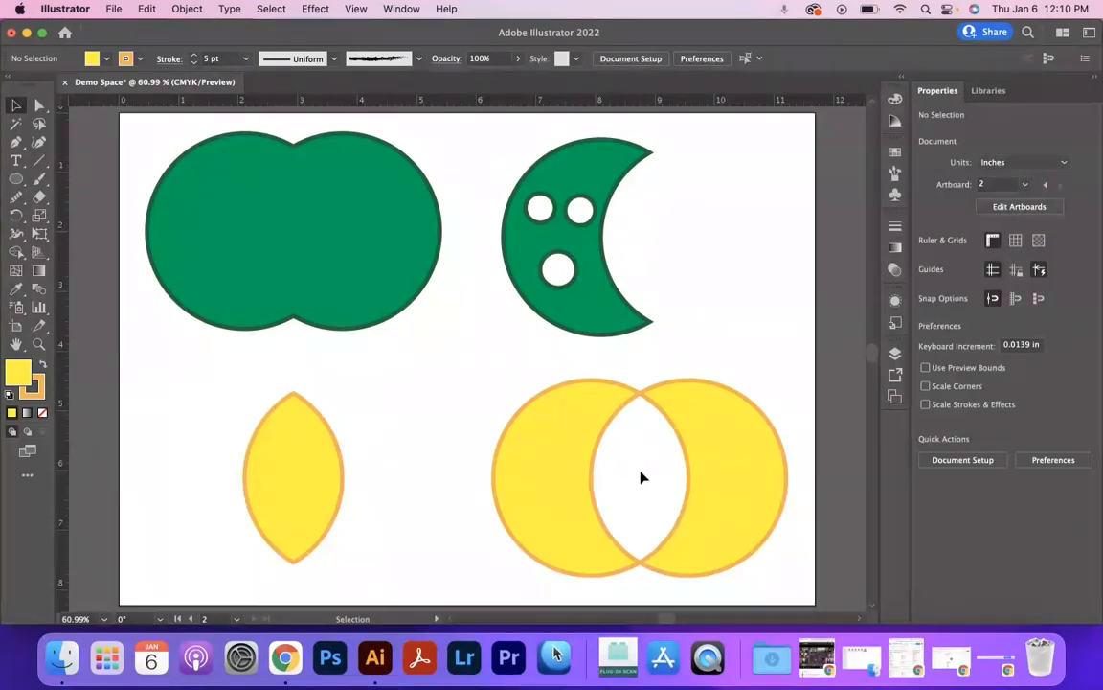
{"action": "left_click", "coordinate": [586, 423]}
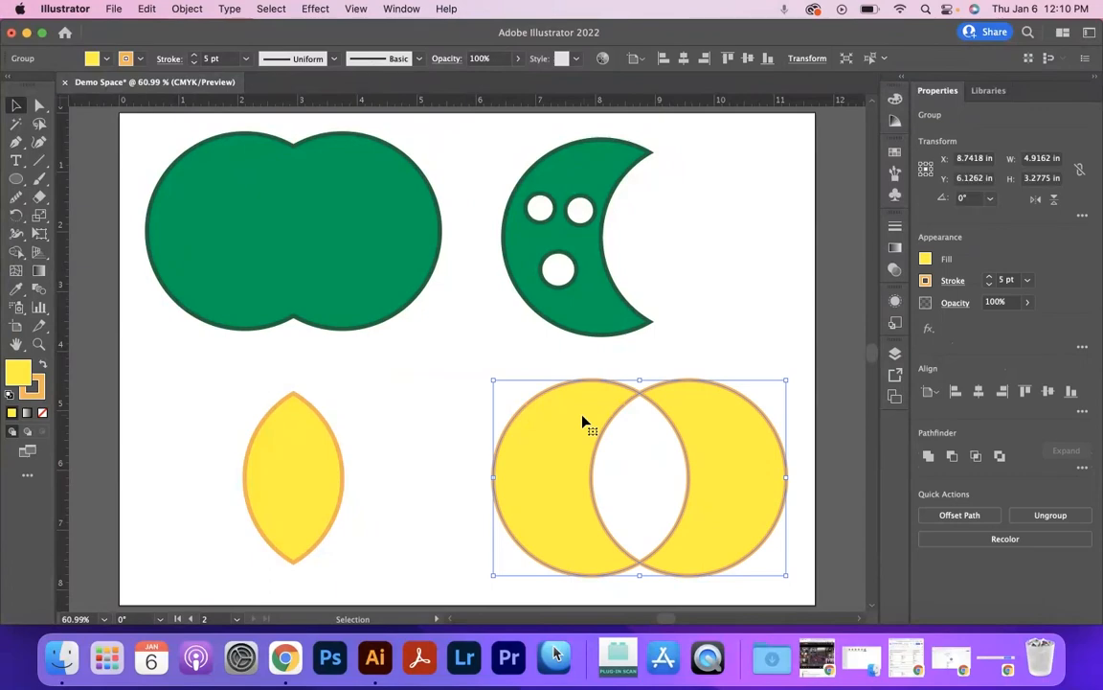